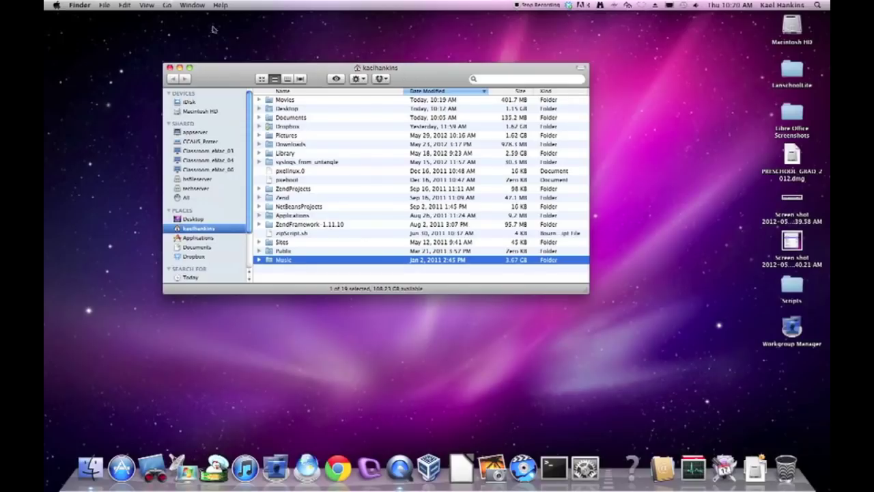
# - Make a new desktop burn folder named 'Kael's Backup' and open its window
pyautogui.click(259, 39)
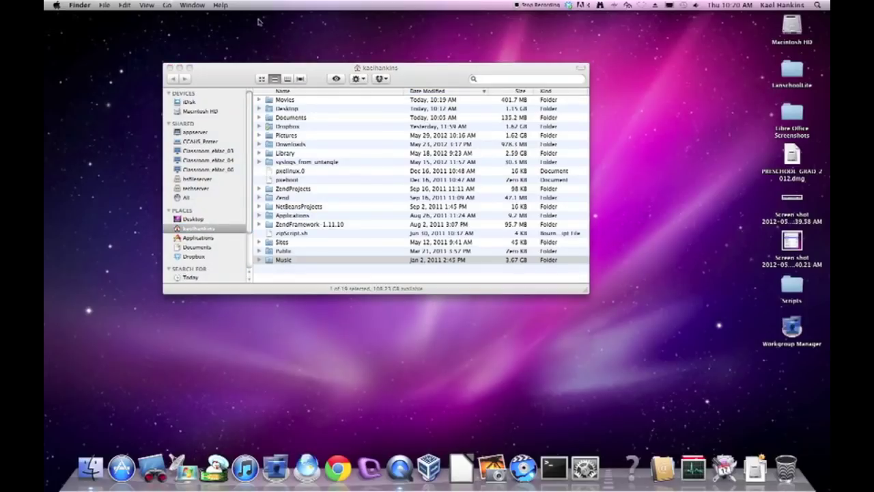
pyautogui.click(230, 80)
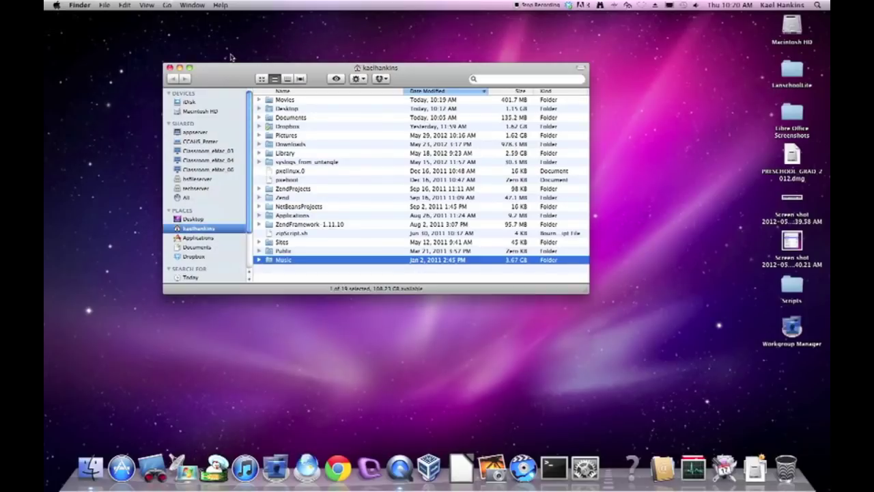
pyautogui.click(237, 56)
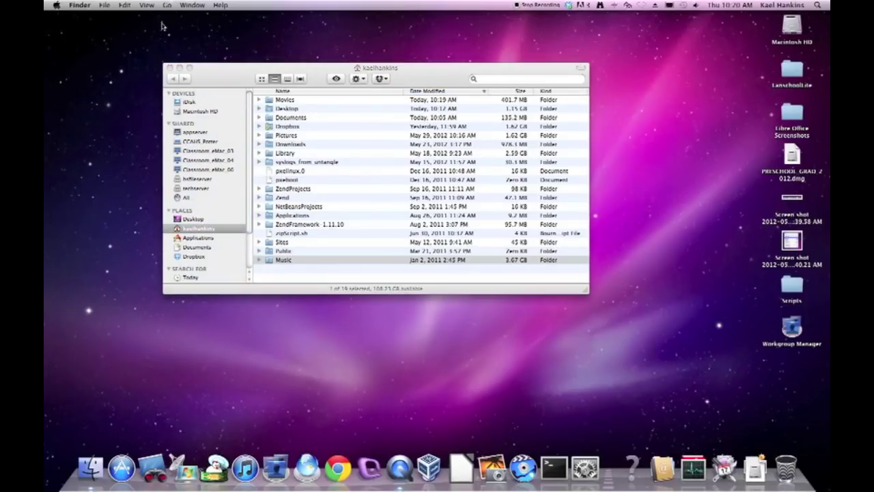
pyautogui.click(105, 5)
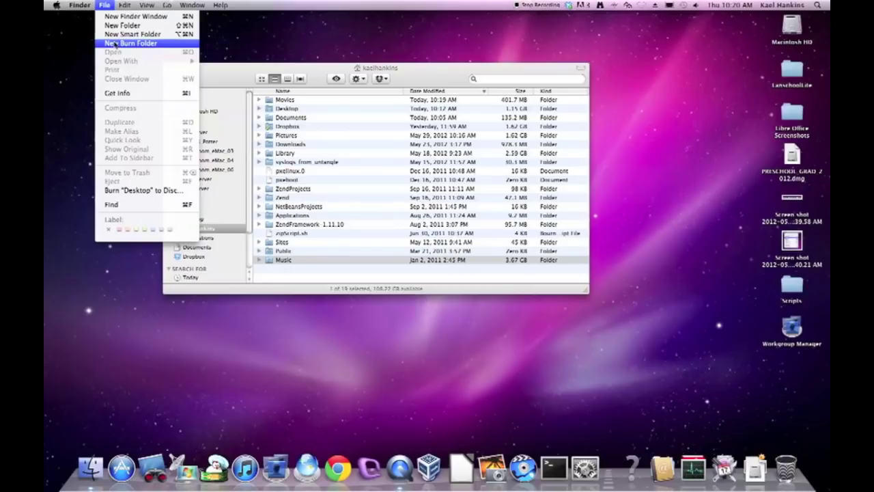
pyautogui.click(114, 45)
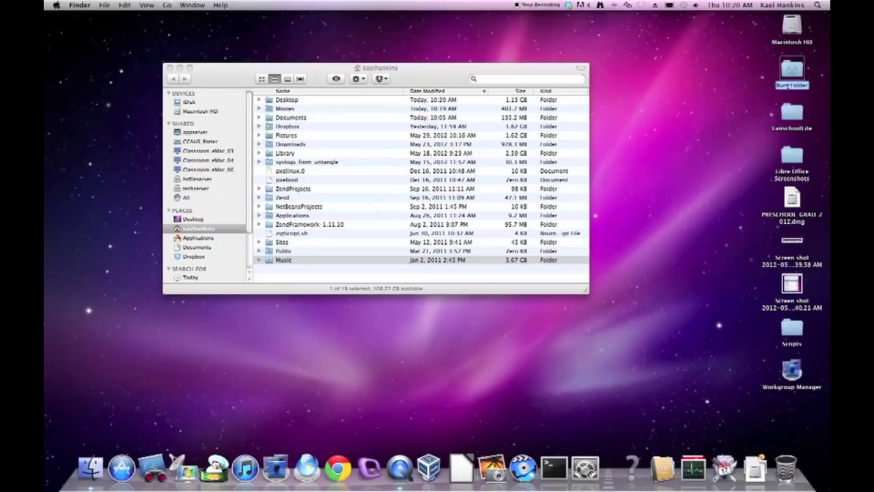
pyautogui.write("Kael's Bu")
pyautogui.write('ckup')
pyautogui.press('Return')
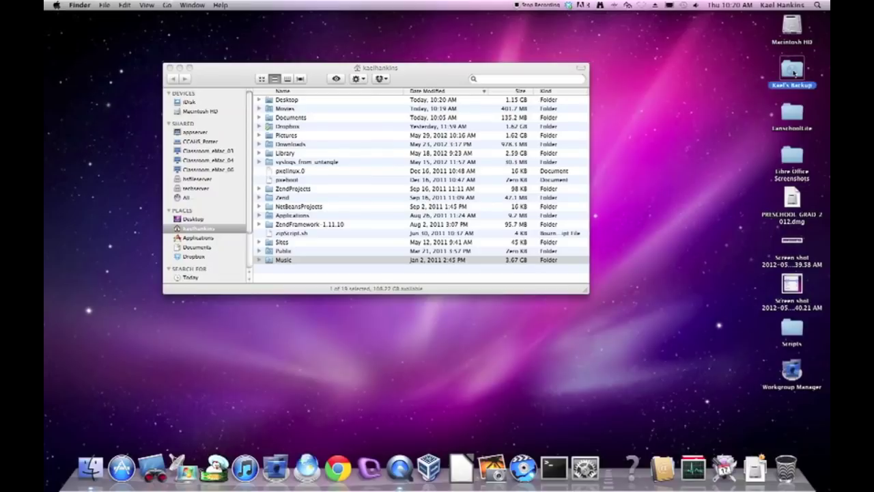
pyautogui.doubleClick(792, 69)
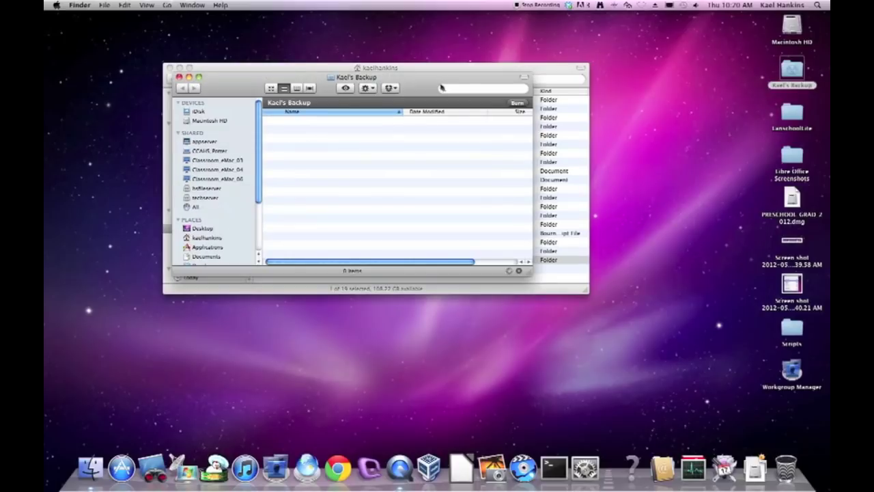
# - Arrange the Kael's Backup and home folder windows so the desktop items stay visible
pyautogui.moveTo(441, 86); pyautogui.dragTo(619, 59)
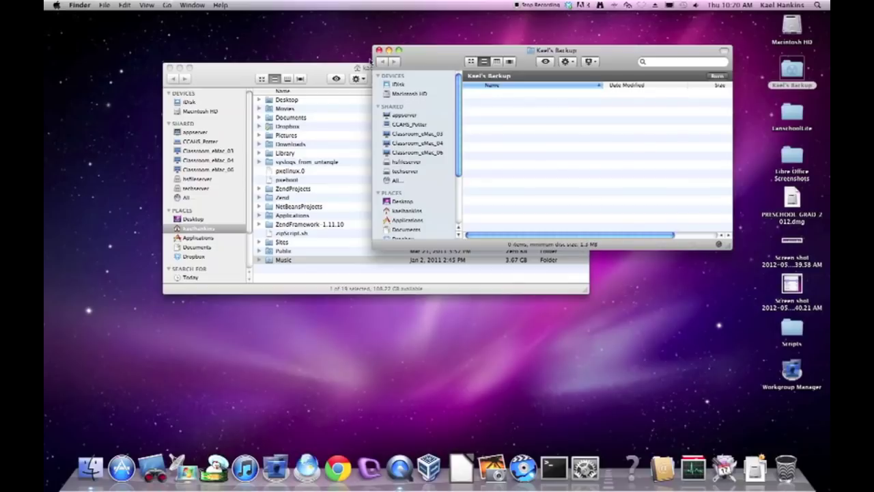
pyautogui.click(305, 191)
pyautogui.moveTo(342, 69); pyautogui.dragTo(233, 186)
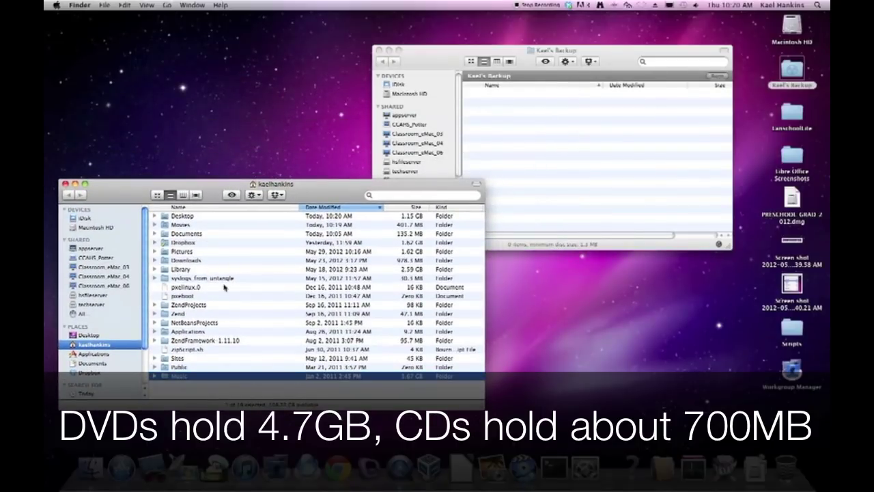
# - Copy both desktop screenshots and the Libre Office Screenshots folder into Kael's Backup
pyautogui.click(792, 283)
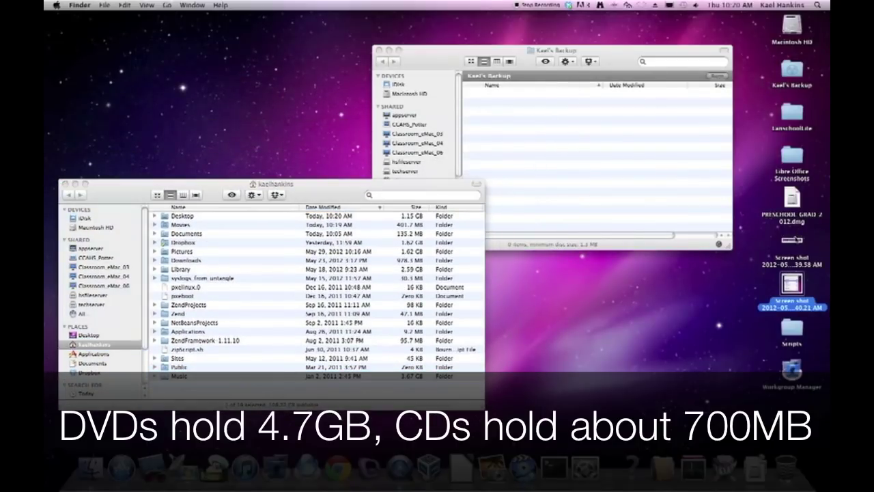
pyautogui.keyDown('super'); pyautogui.click(796, 241); pyautogui.keyUp('super')
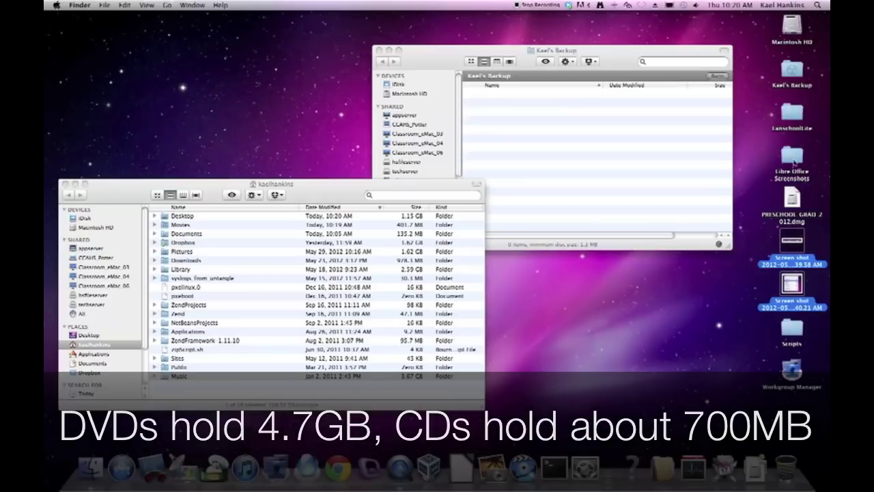
pyautogui.keyDown('super'); pyautogui.click(794, 157); pyautogui.keyUp('super')
pyautogui.moveTo(794, 158); pyautogui.dragTo(618, 152)
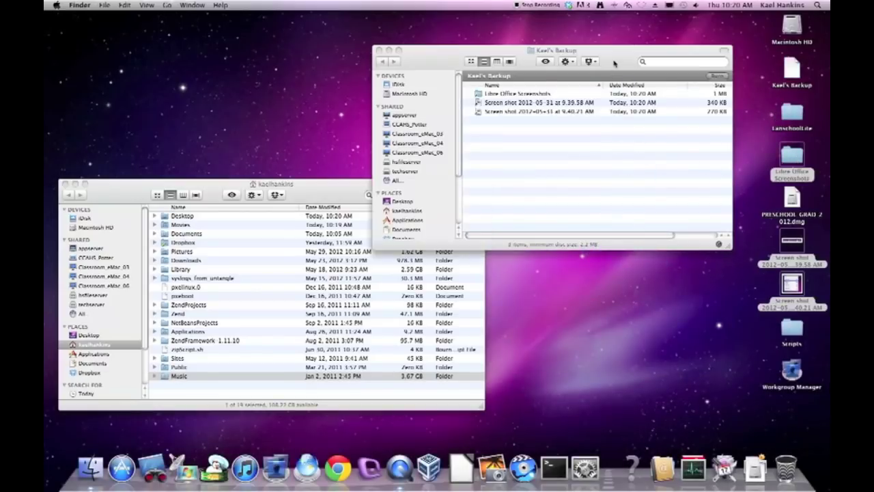
pyautogui.click(681, 134)
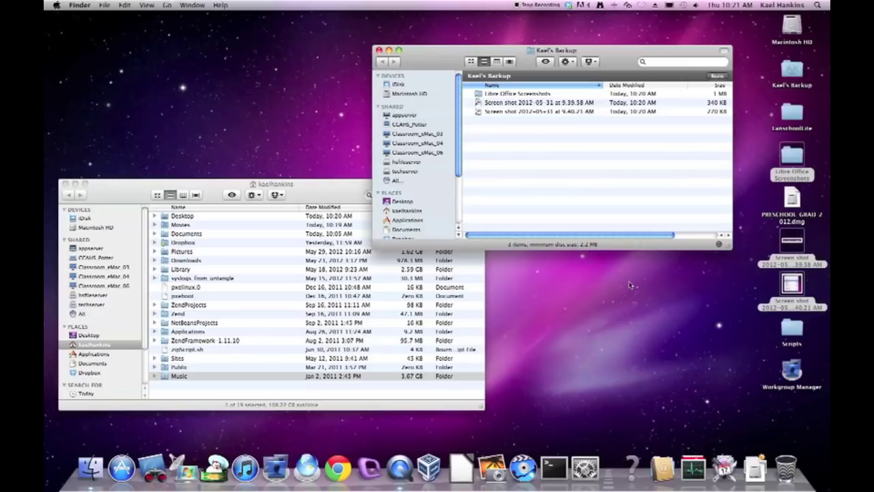
pyautogui.click(794, 207)
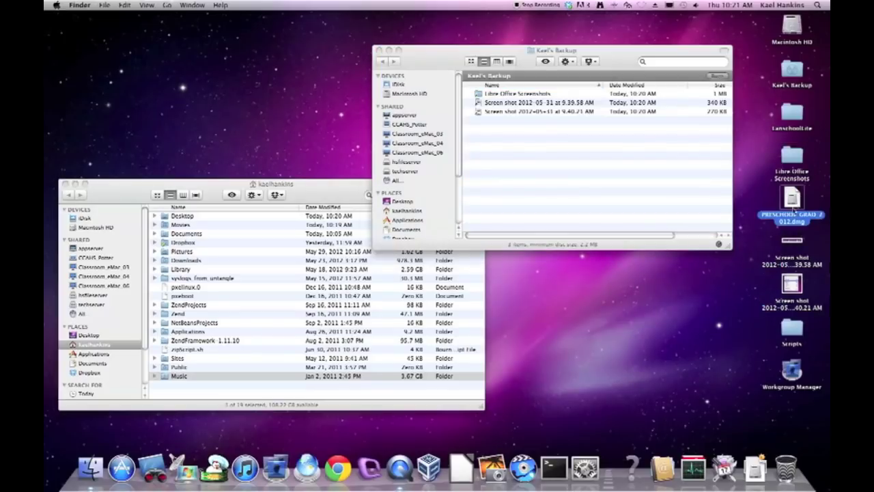
# - Copy PRESCHOOL_GRAD_2012.dmg and the home folder's Music folder into Kael's Backup, making five items
pyautogui.moveTo(792, 199); pyautogui.dragTo(521, 142)
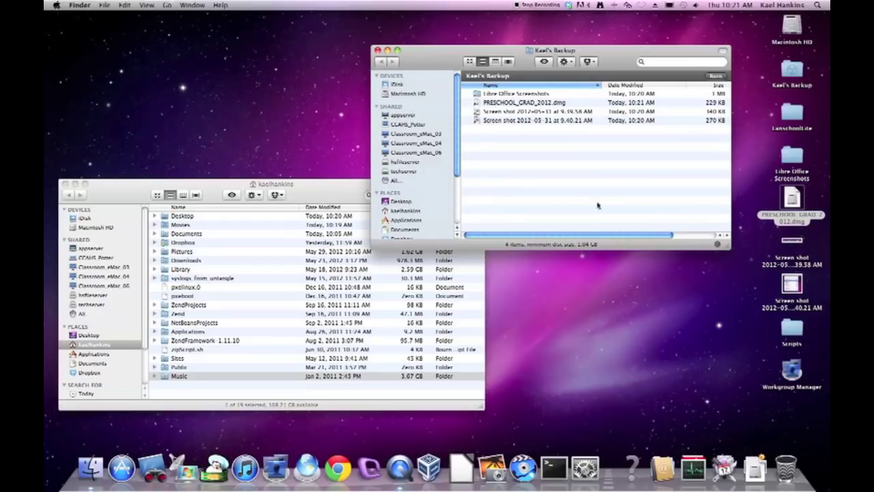
pyautogui.moveTo(625, 62); pyautogui.dragTo(640, 47)
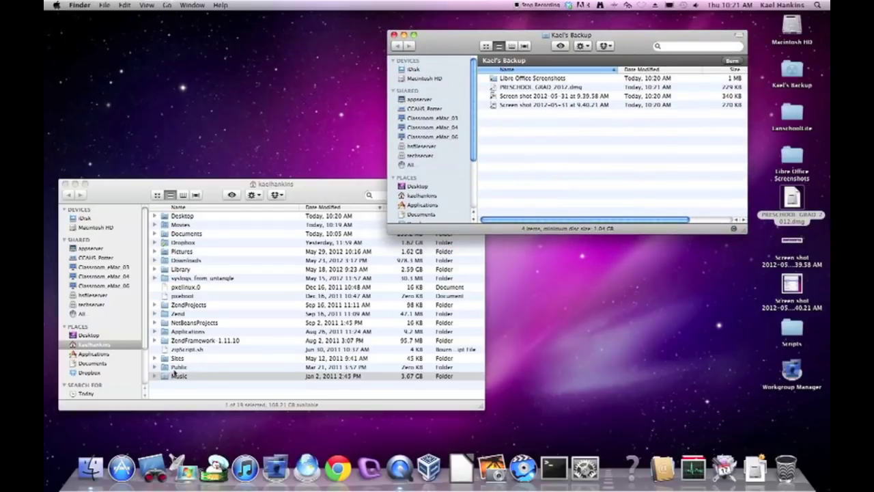
pyautogui.rightClick(174, 376)
pyautogui.click(176, 380)
pyautogui.press('super+v')
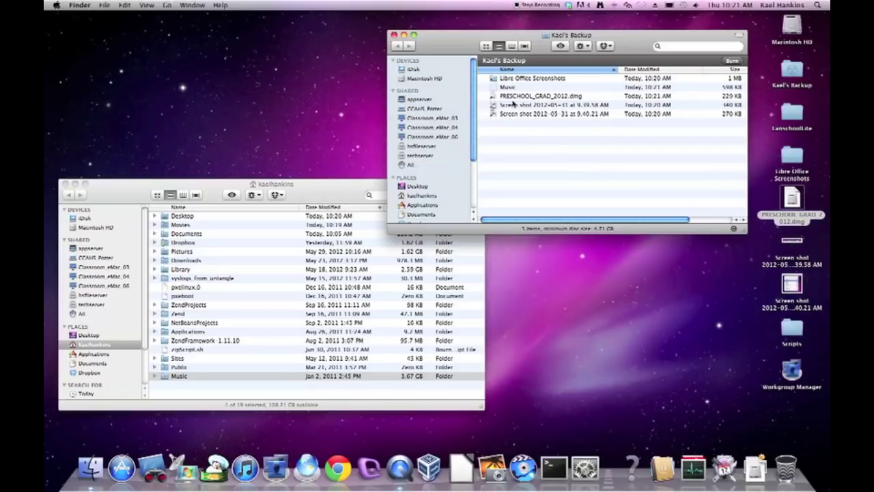
pyautogui.moveTo(625, 39); pyautogui.dragTo(331, 40)
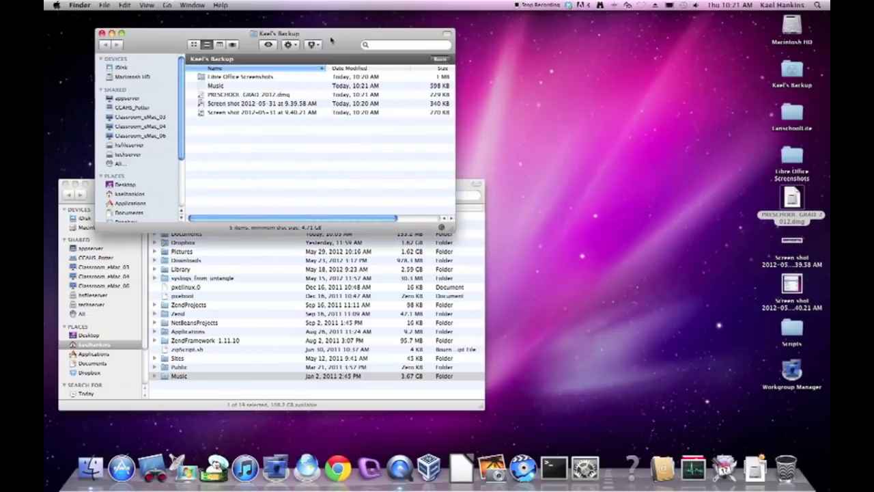
pyautogui.click(550, 102)
# - Make a second desktop burn folder named 'Backup 2', open it, then close its window
pyautogui.click(102, 5)
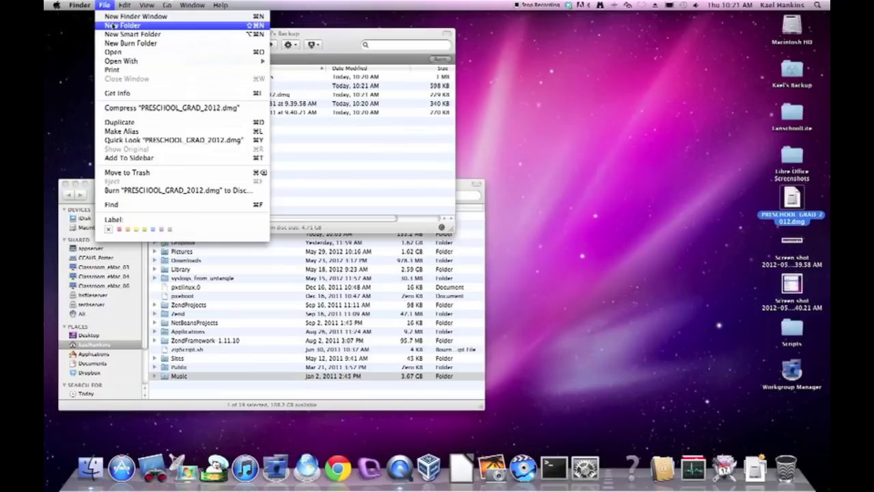
pyautogui.click(117, 43)
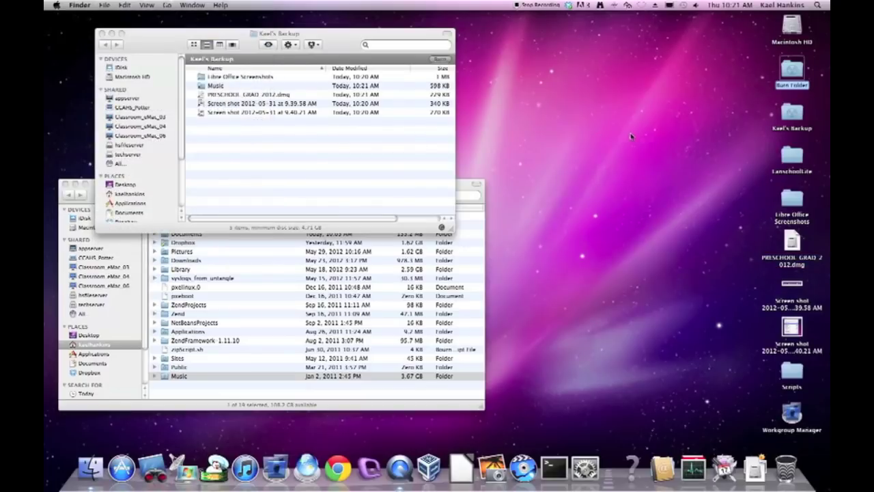
pyautogui.write('Backup')
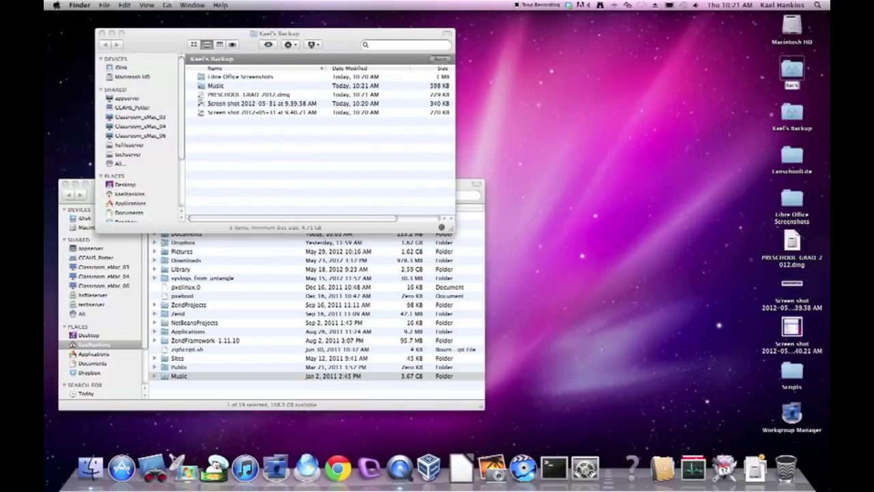
pyautogui.write(' 2')
pyautogui.press('Return')
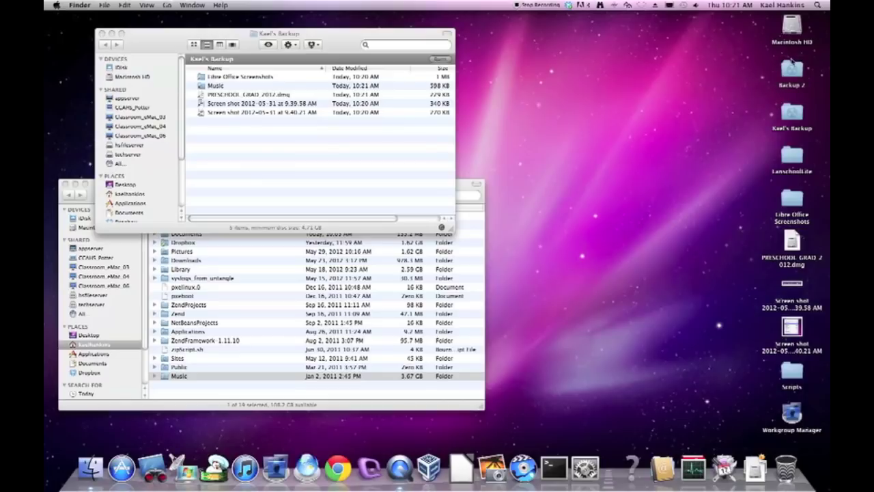
pyautogui.doubleClick(791, 76)
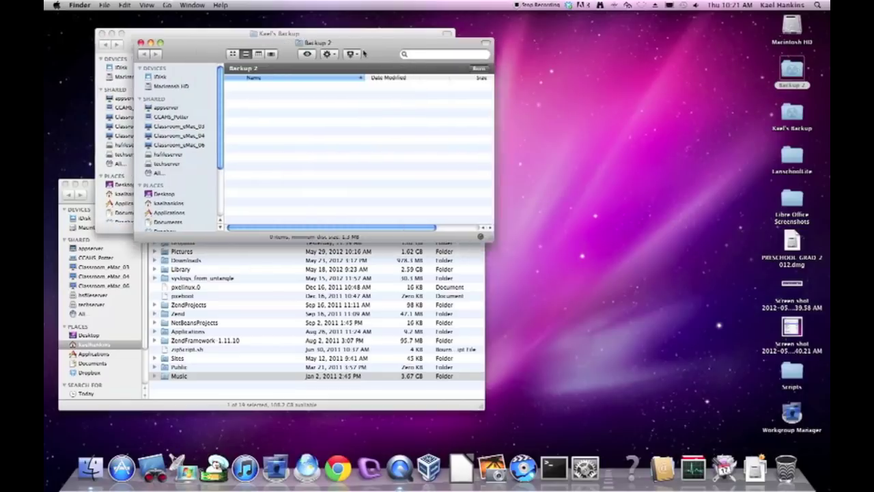
pyautogui.moveTo(359, 44); pyautogui.dragTo(669, 45)
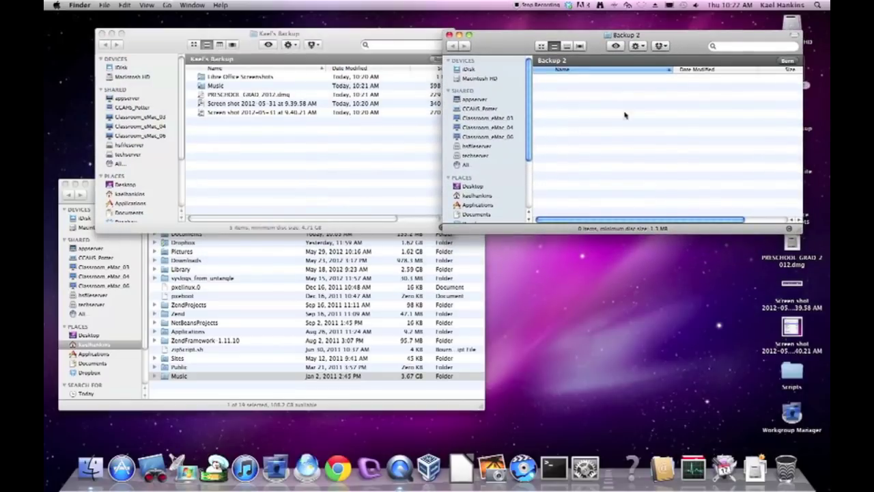
pyautogui.click(448, 34)
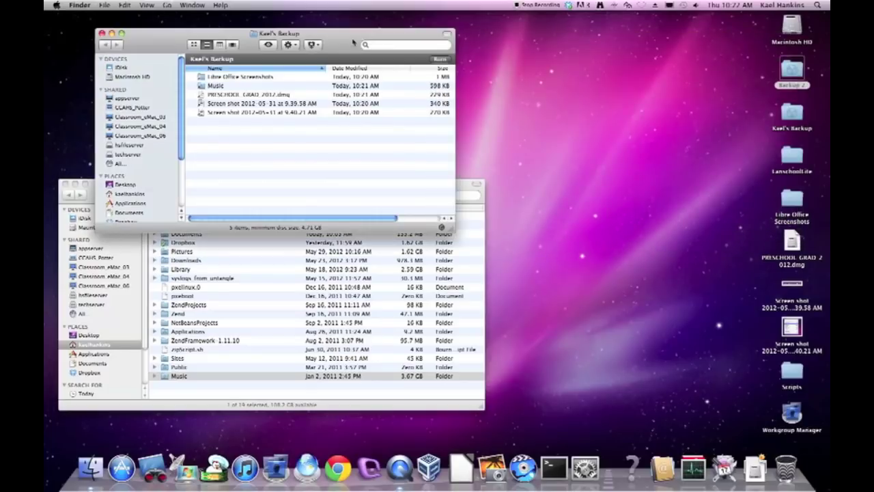
pyautogui.moveTo(430, 33); pyautogui.dragTo(651, 45)
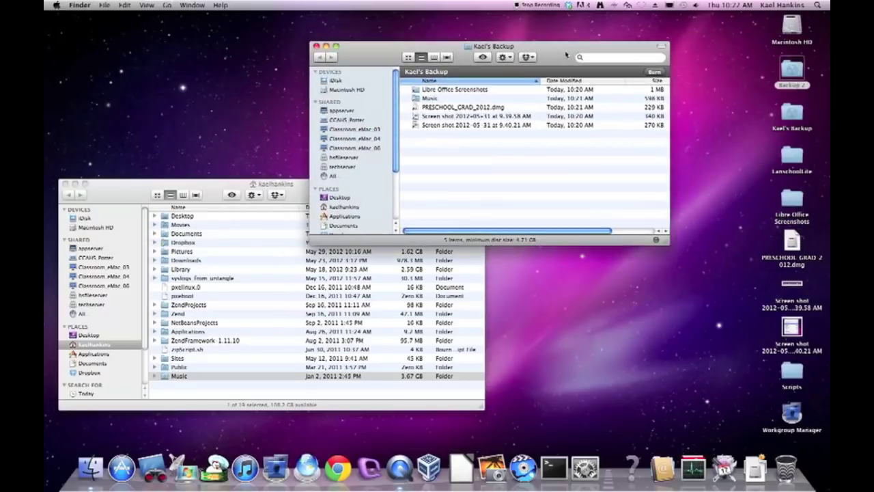
# - Start burning Kael's Backup, bringing up the Burn Disc prompt for a 4.71 GB blank disc
pyautogui.click(660, 71)
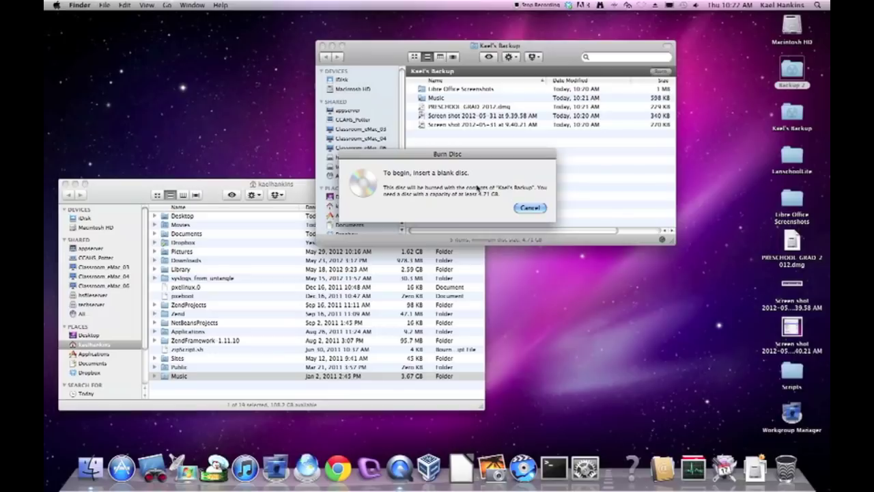